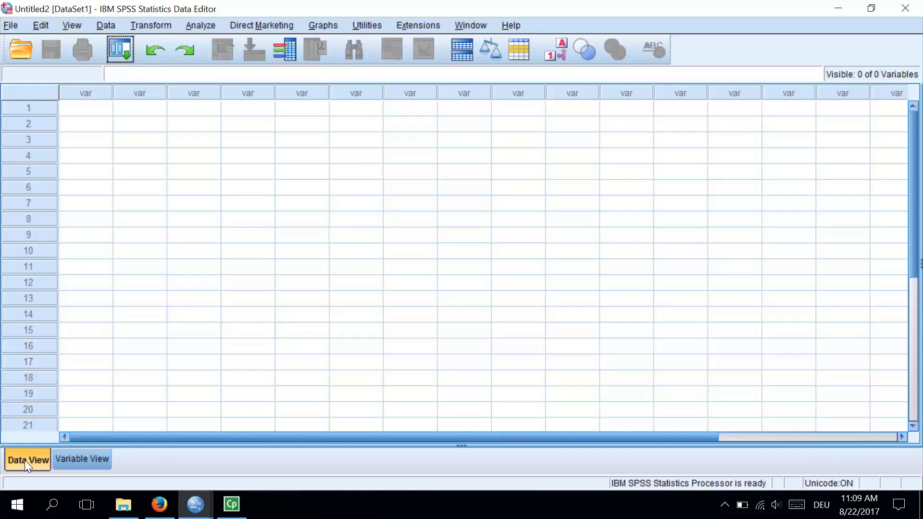
- Look at the empty dataset's Variable View, return to Data View and highlight case rows 1 to 4
click(82, 459)
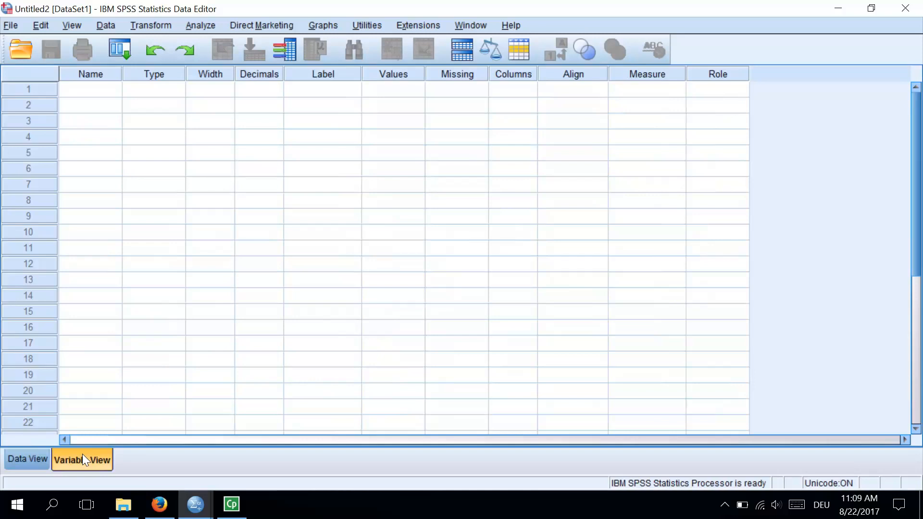
click(19, 459)
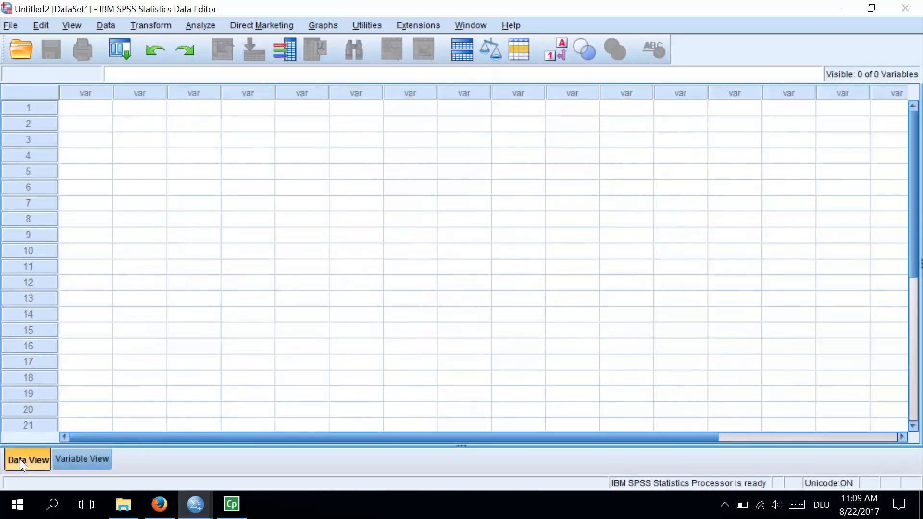
click(38, 110)
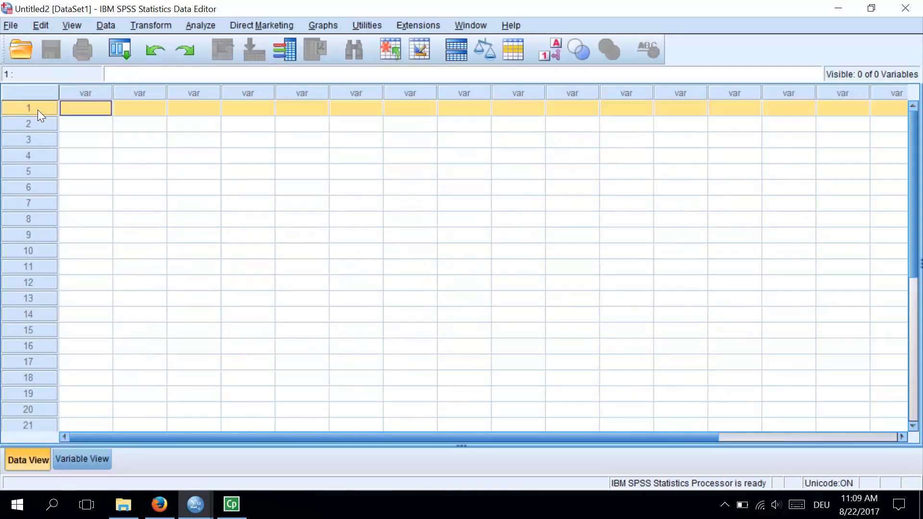
click(37, 123)
click(34, 141)
click(33, 155)
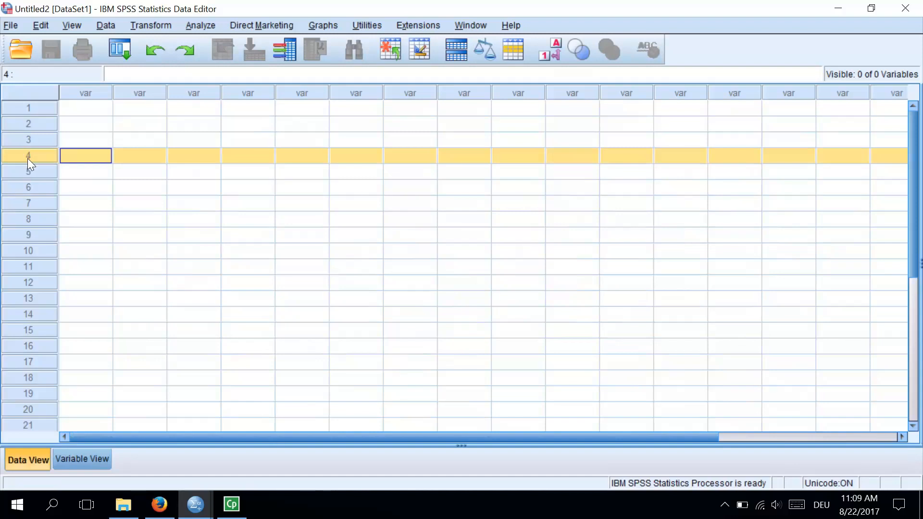
- Highlight the first three variable columns of the empty data grid and select single cells in the first column
click(87, 114)
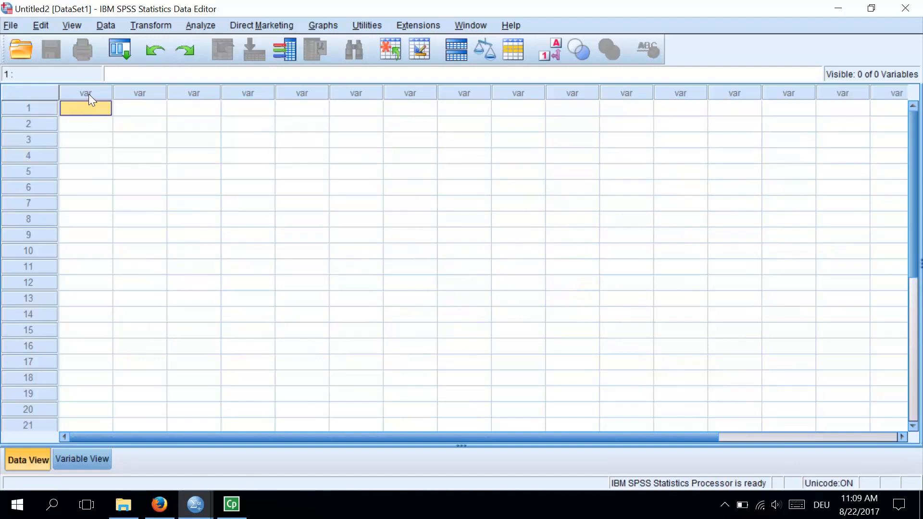
click(89, 93)
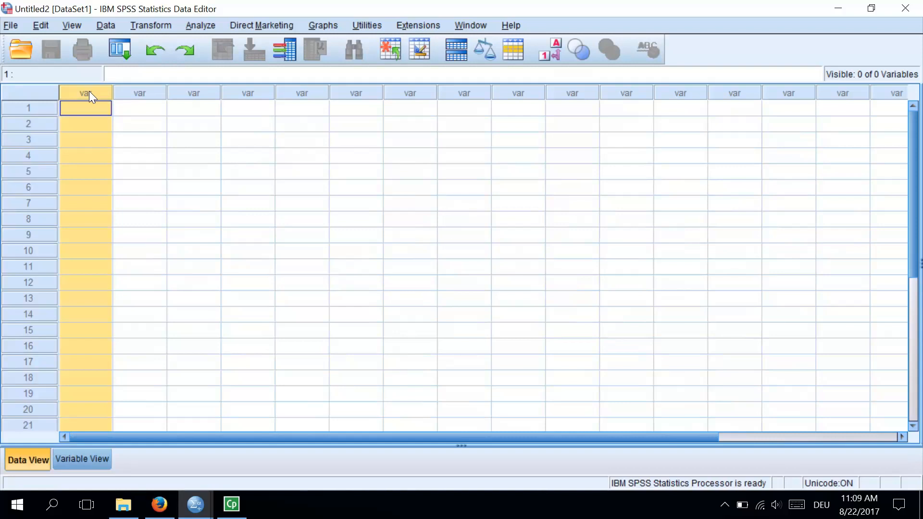
click(132, 94)
click(194, 94)
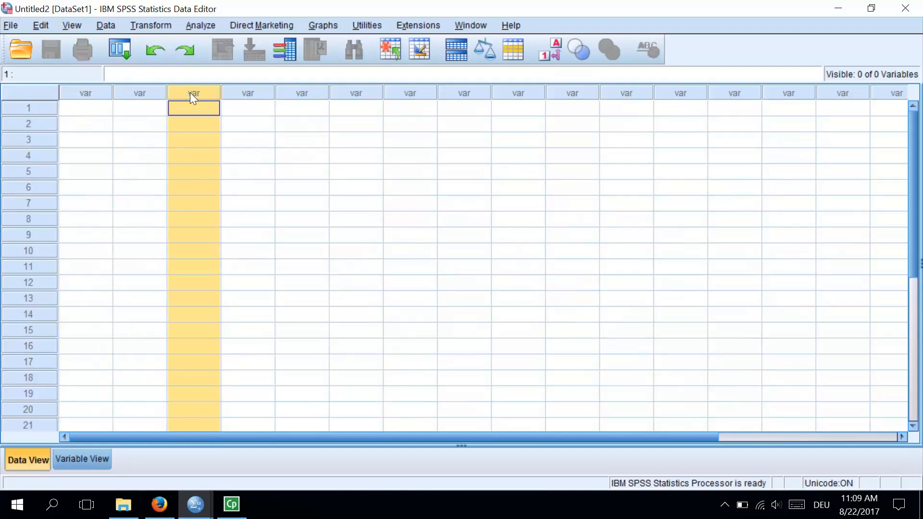
click(83, 221)
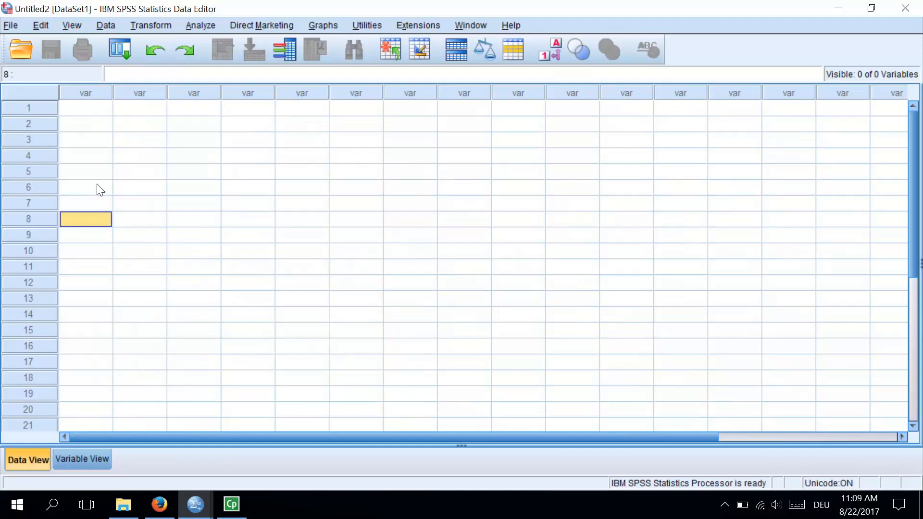
- From the first cell, move the cell selection three rows down and three columns right, and return to the first cell
click(95, 112)
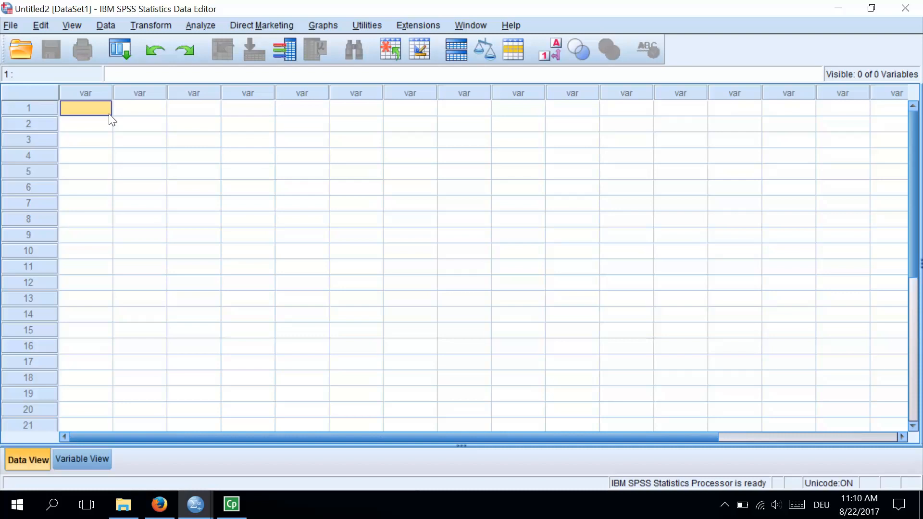
key(Down)
key(Down)
key(Down)
key(Right)
key(Right)
key(Right)
key(Left)
key(Left)
key(Left)
key(Up)
key(Up)
key(Up)
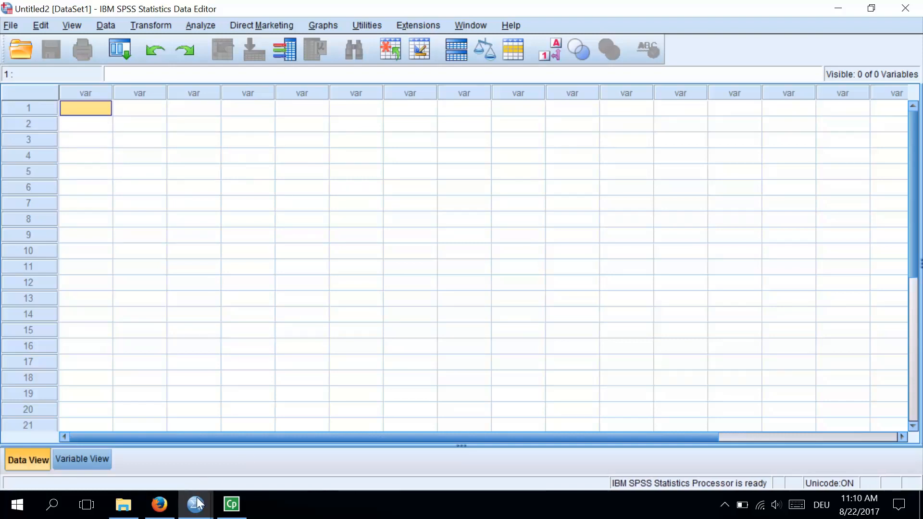
- Switch to the Untitled1 dataset and examine its Gender and Height columns in Data View
mouse_move(196, 508)
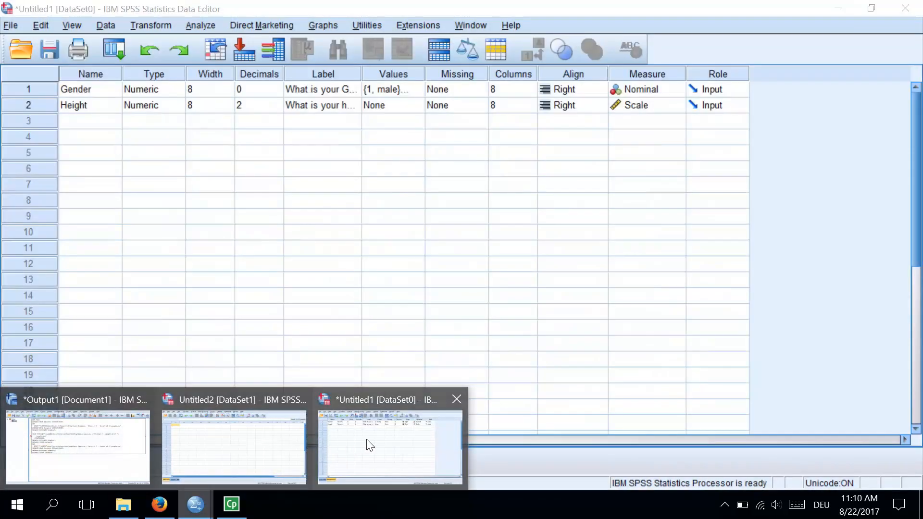
click(367, 442)
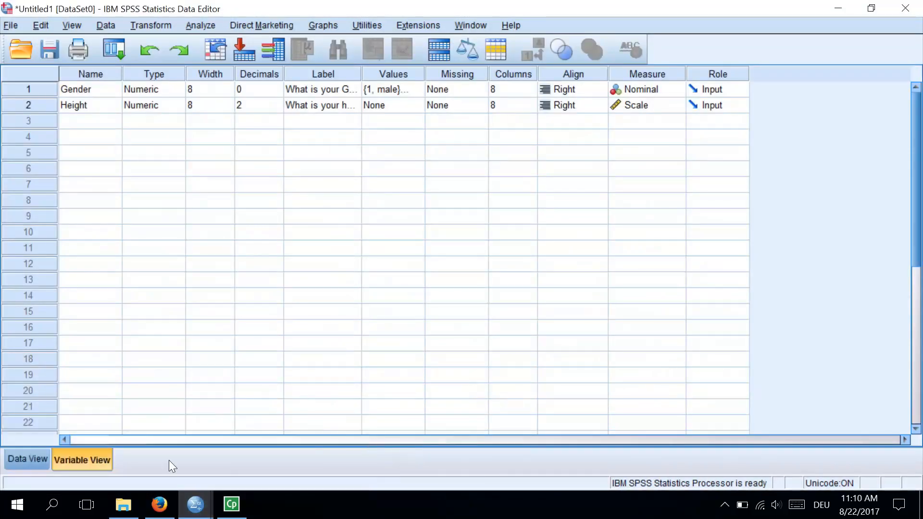
click(21, 459)
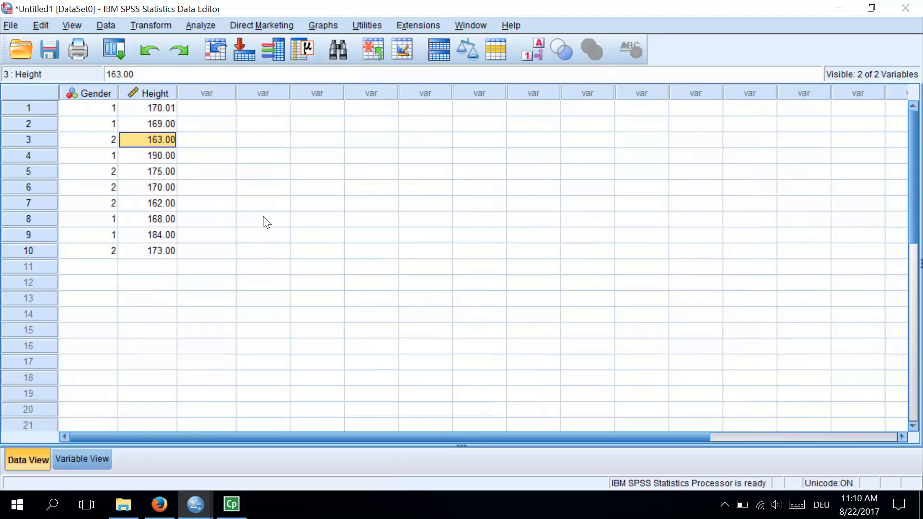
click(96, 94)
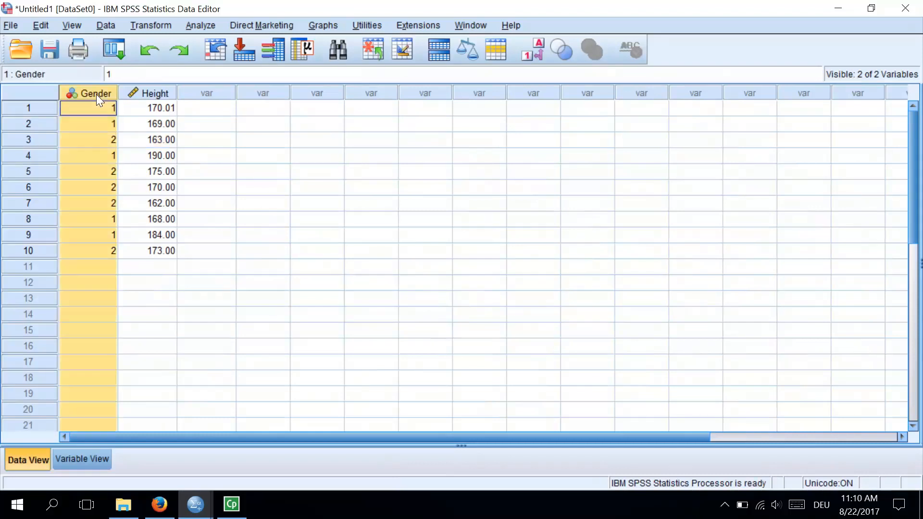
click(160, 93)
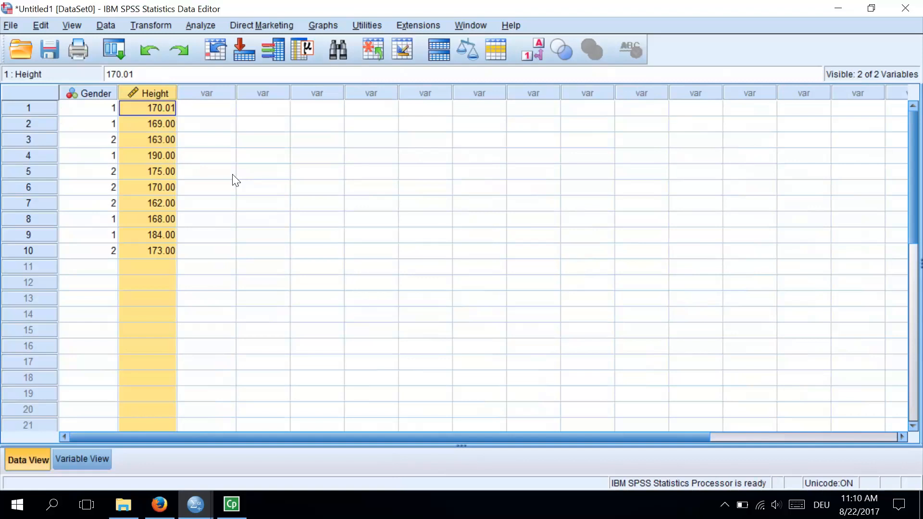
- Examine case 3, including its Gender and Height entries
click(50, 140)
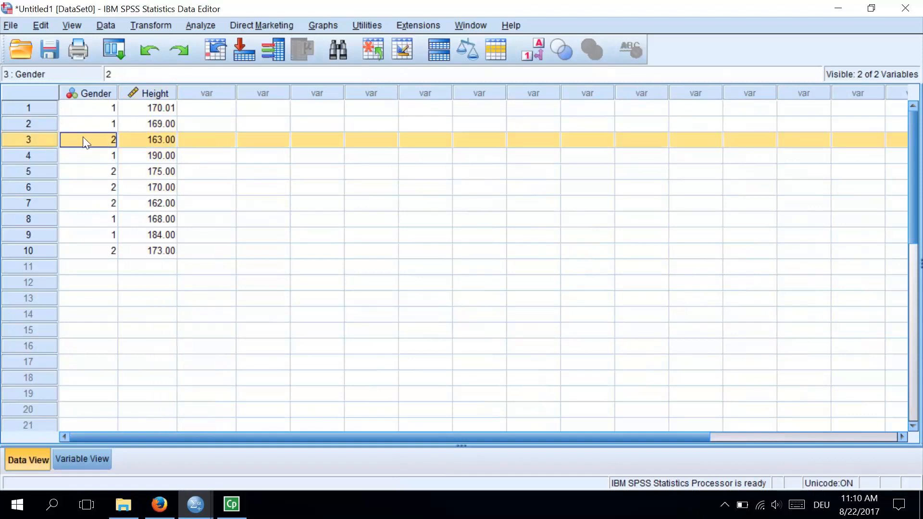
click(115, 140)
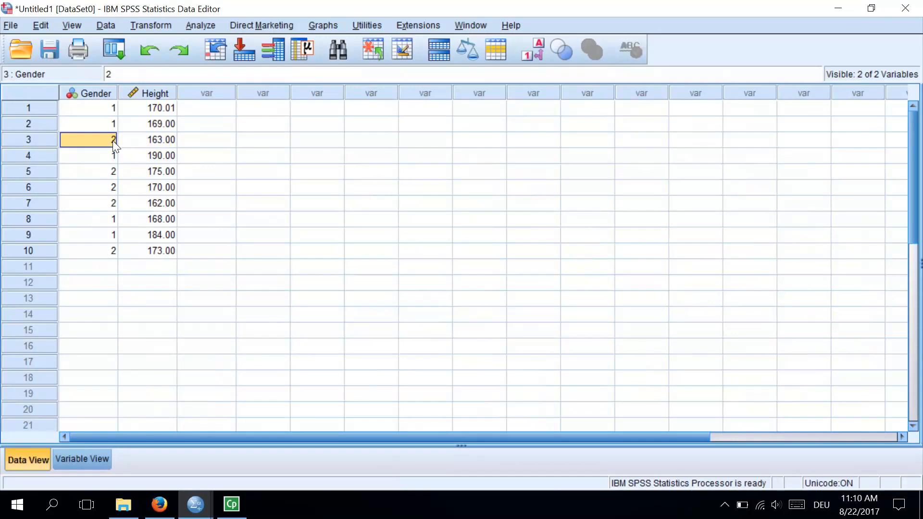
click(145, 140)
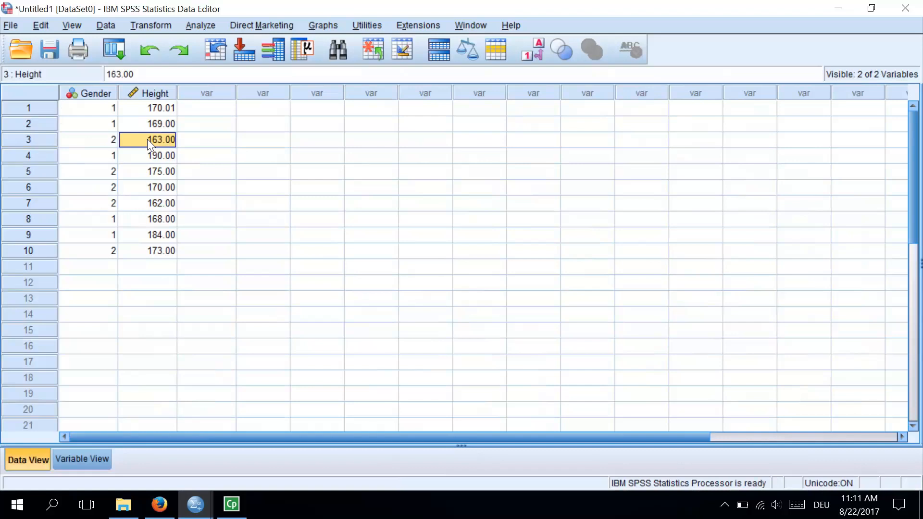
- Examine the coded entries in the Gender column, checking case 3 and case 1
click(89, 91)
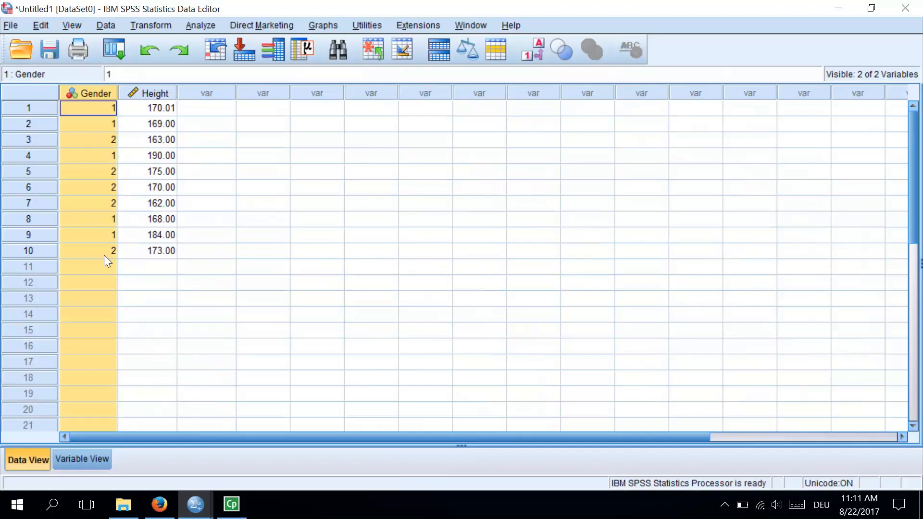
mouse_move(93, 97)
click(104, 137)
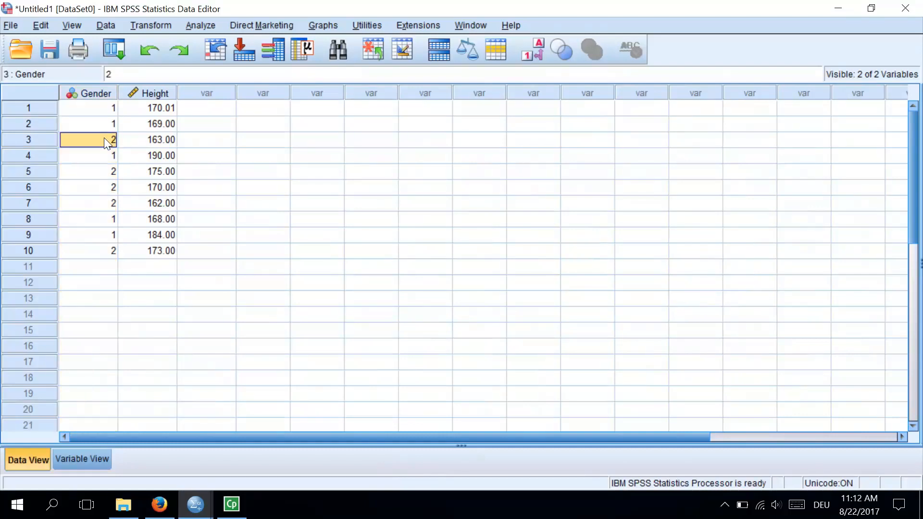
click(36, 140)
click(79, 140)
click(97, 107)
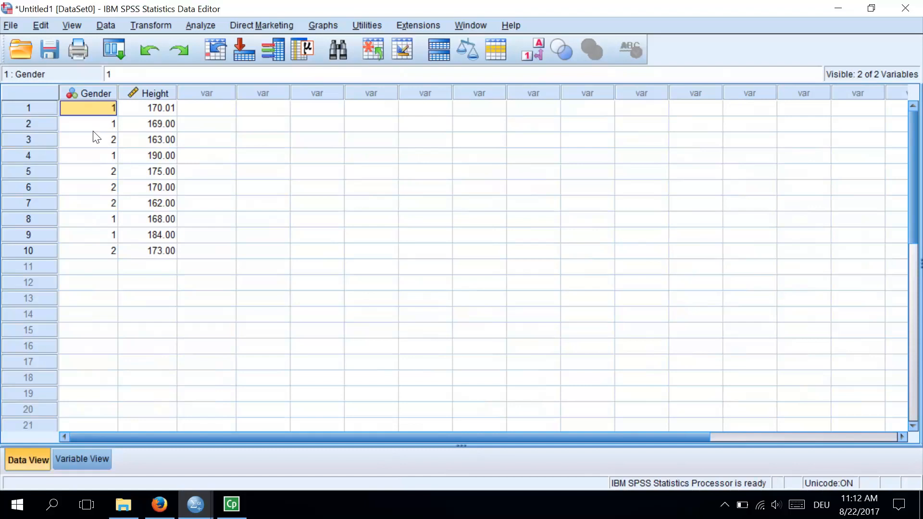
- Show the variable definitions and examine the Gender and Height rows
click(96, 459)
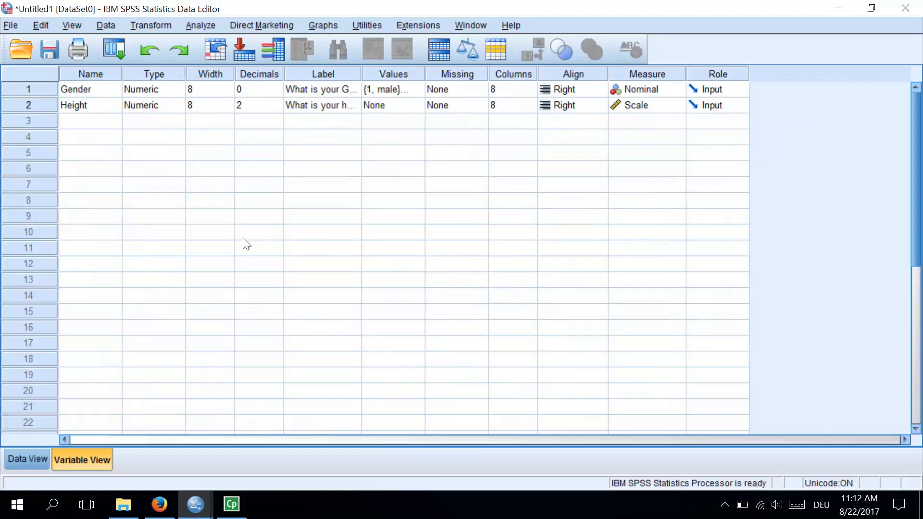
click(30, 89)
click(37, 105)
click(39, 89)
click(37, 104)
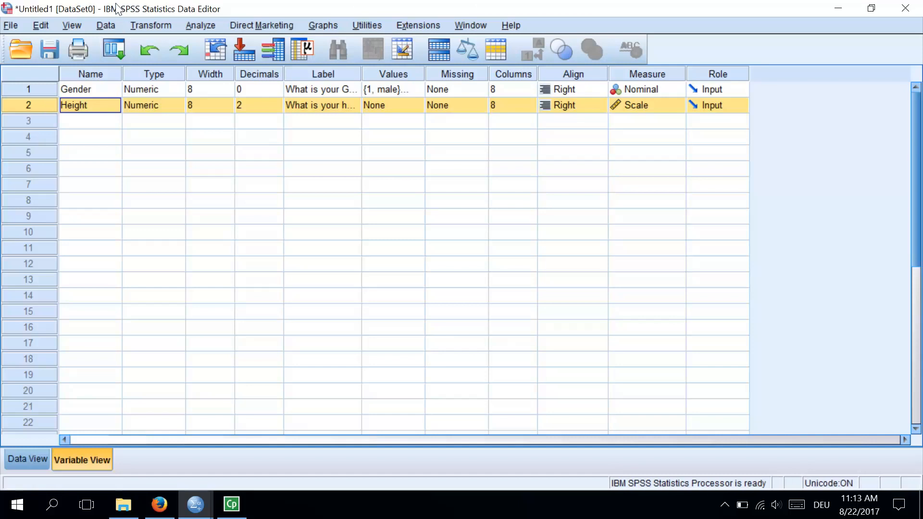
- Compare the Name entries of both variables with the column headings in Data View, and return to Variable View
click(99, 74)
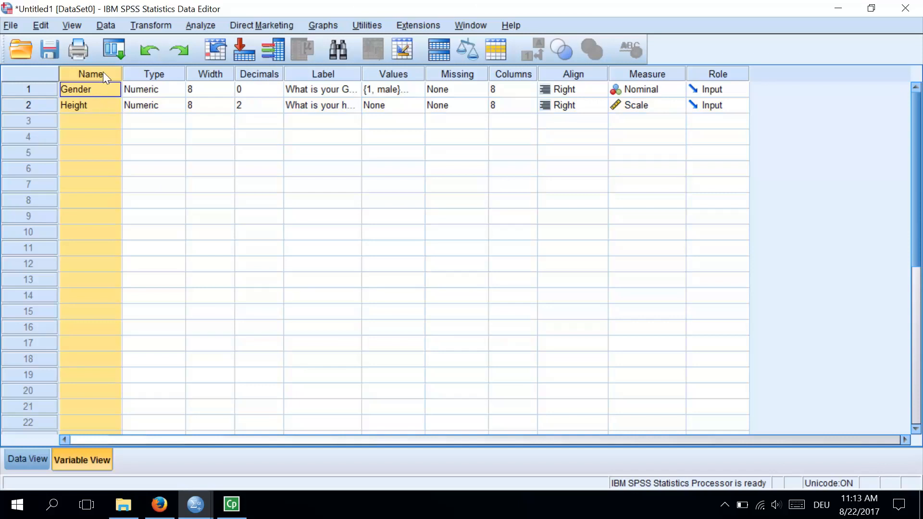
click(103, 88)
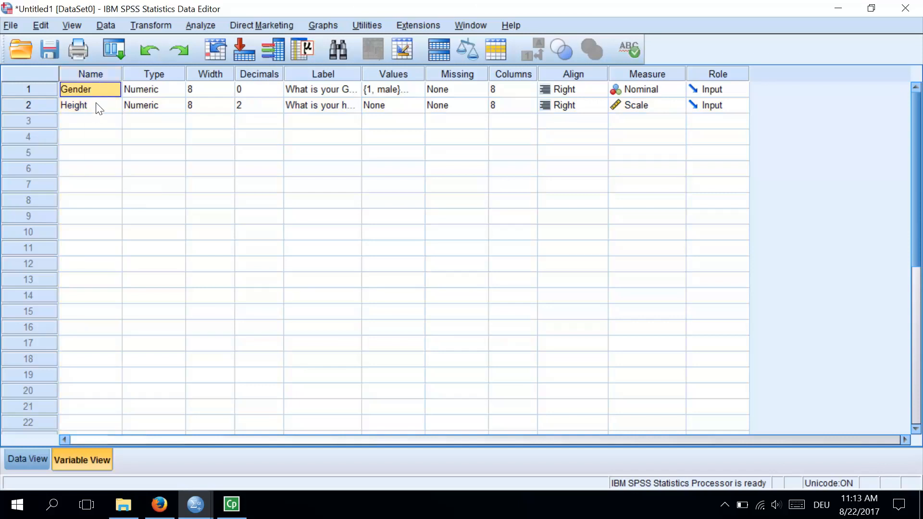
click(97, 107)
click(31, 458)
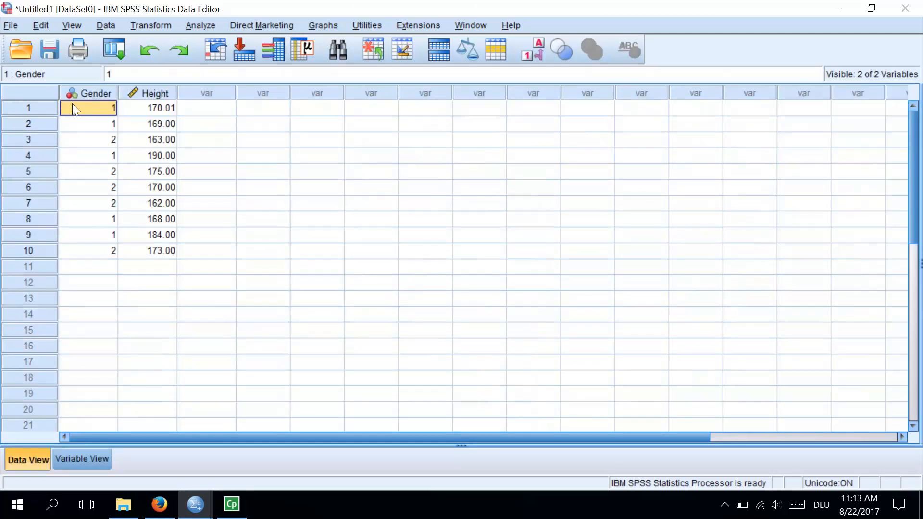
click(78, 91)
click(147, 92)
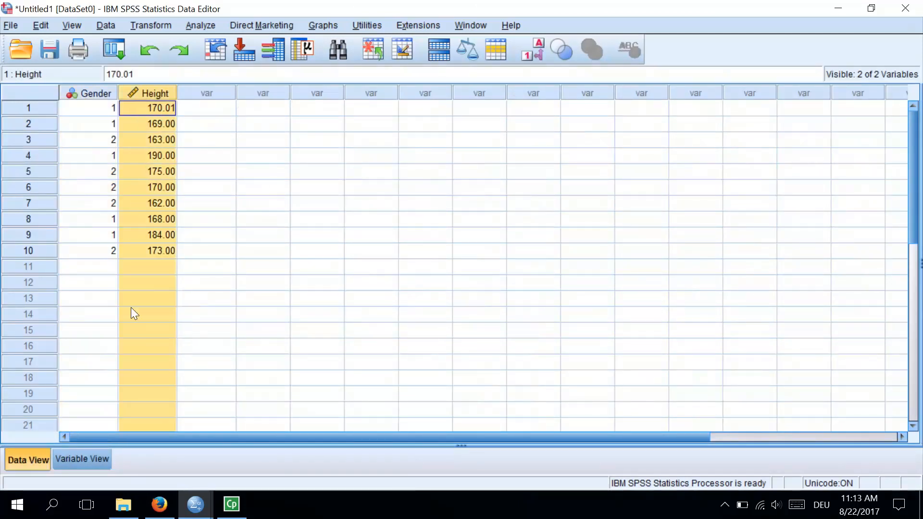
click(98, 460)
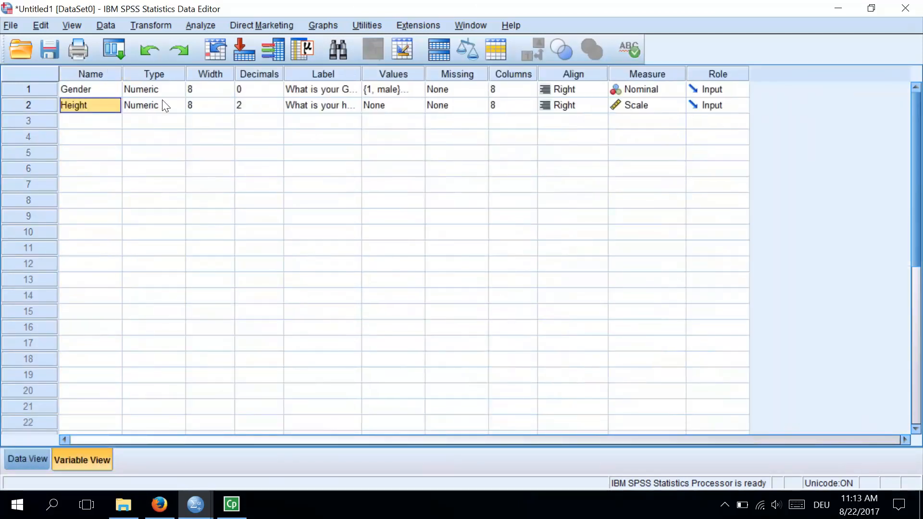
- Review the variable type options for Gender, trying String before confirming Numeric
click(180, 75)
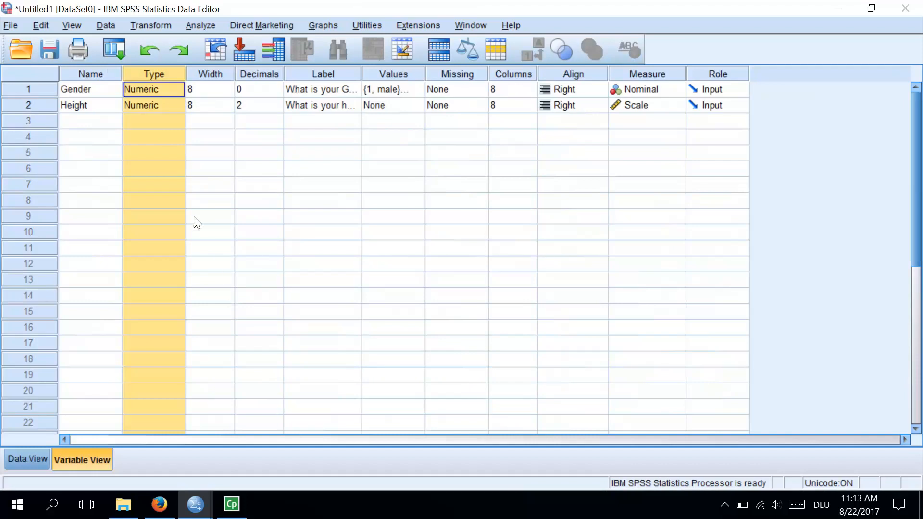
click(169, 86)
click(176, 89)
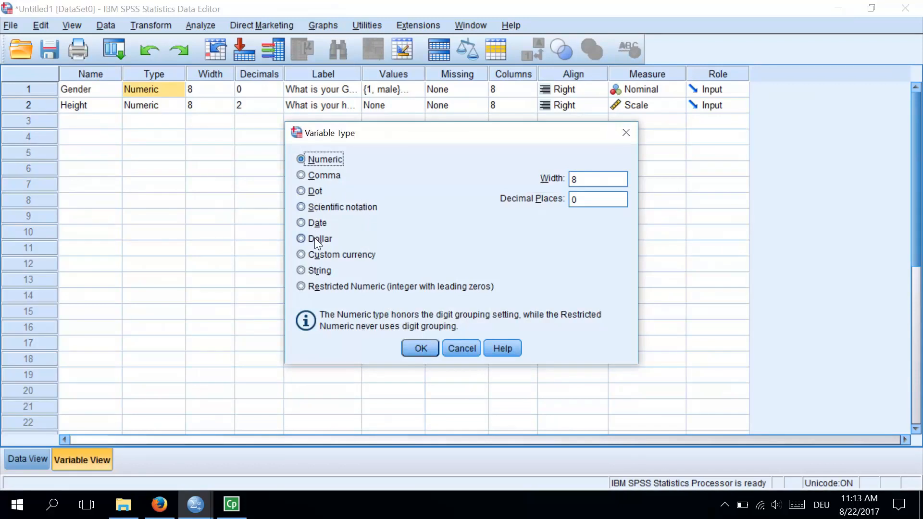
click(318, 272)
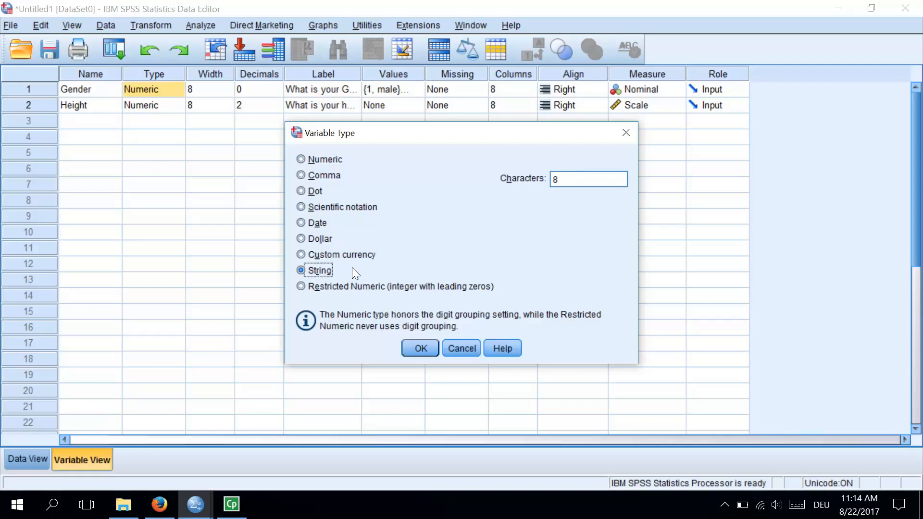
click(301, 158)
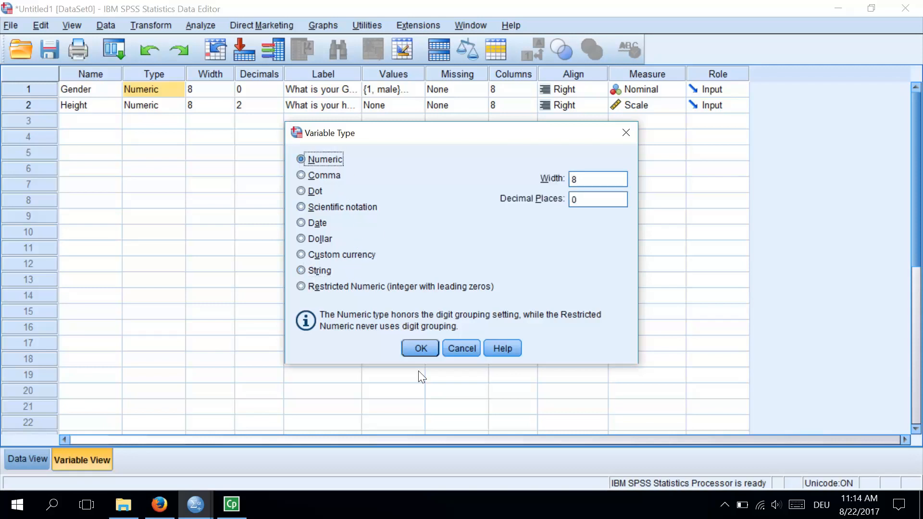
click(416, 343)
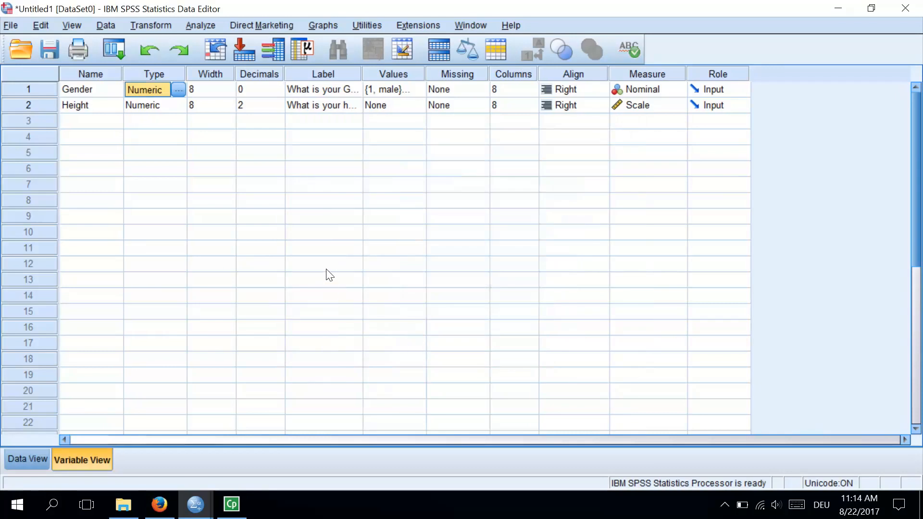
- Examine the Width attribute, trying a larger width for Gender and restoring it to 8
click(229, 74)
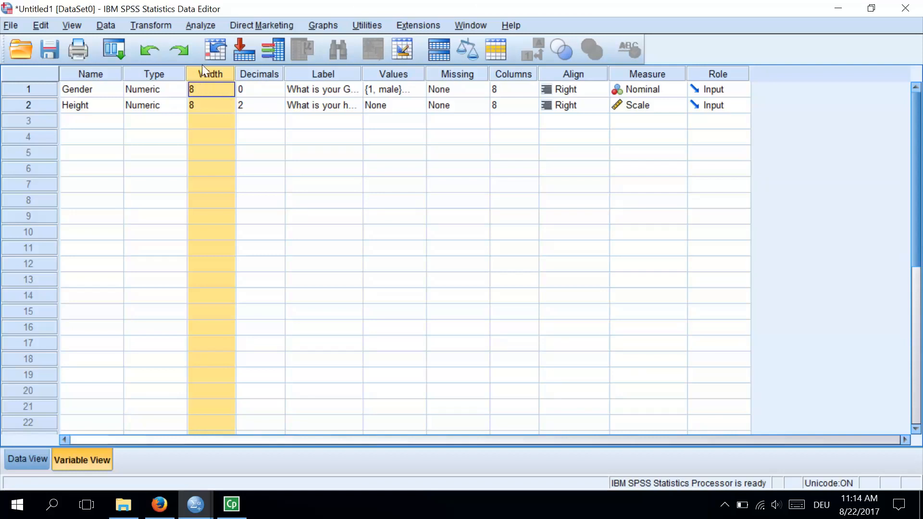
click(210, 91)
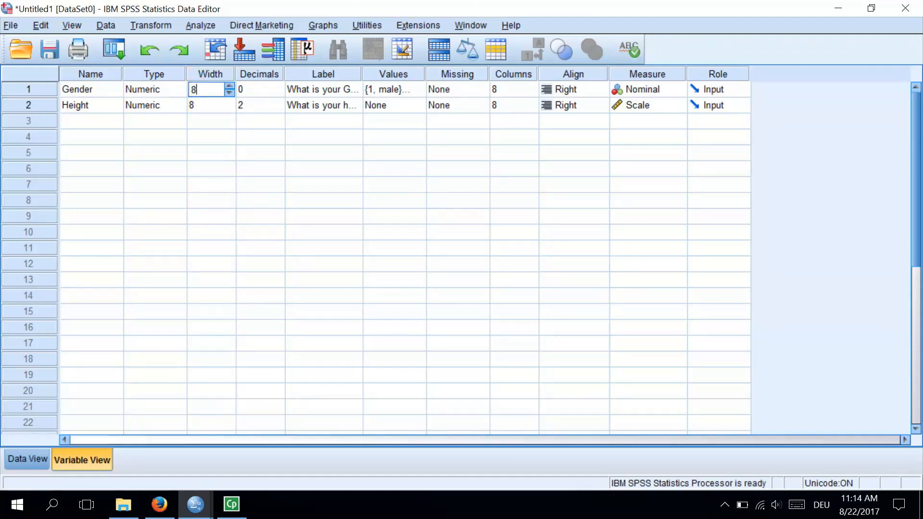
click(231, 86)
click(231, 86)
click(232, 93)
click(232, 93)
key(Tab)
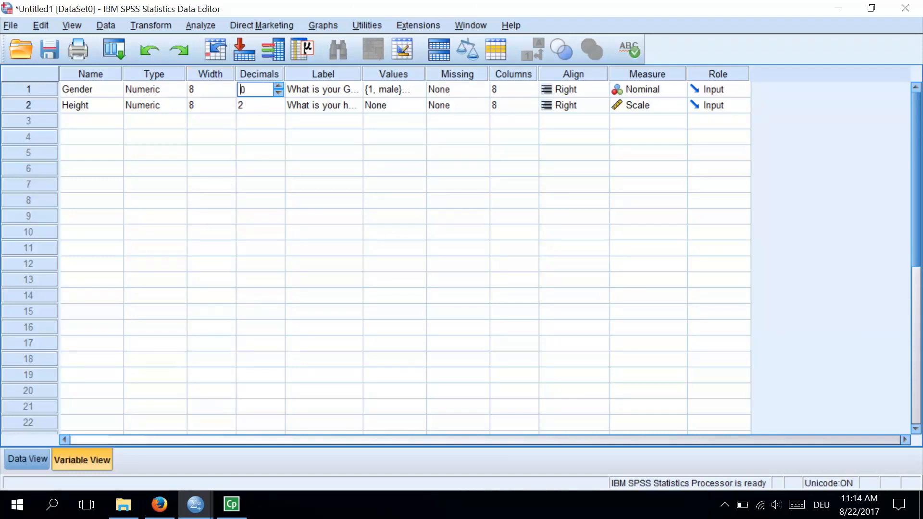
- Examine the Decimals attribute, trying more decimal places for Gender and restoring them to 0
click(278, 72)
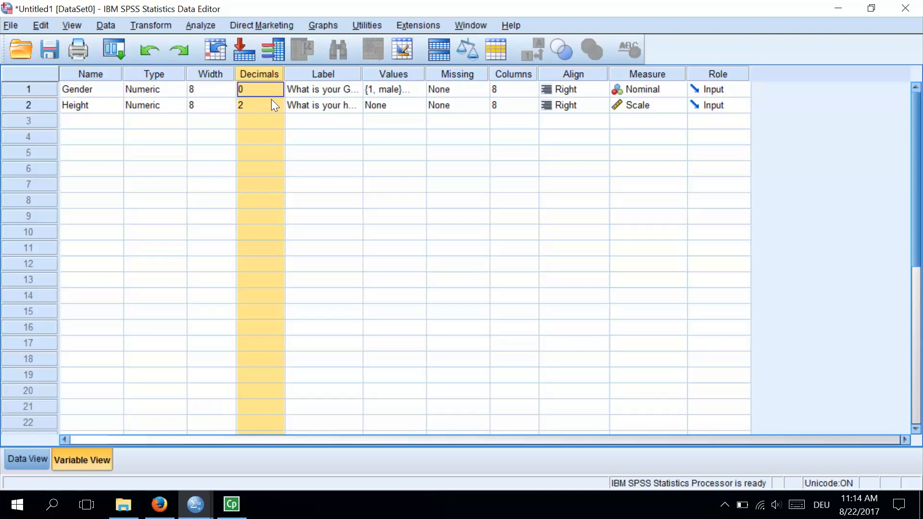
click(276, 91)
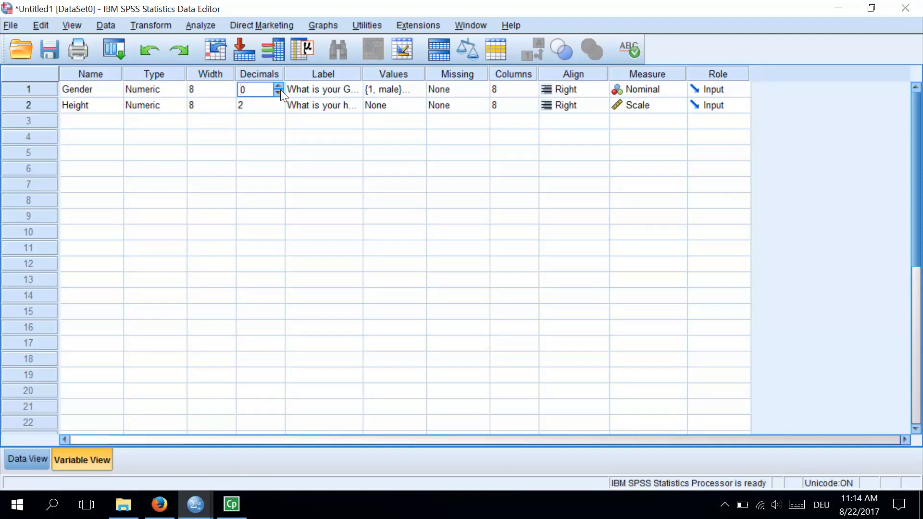
click(278, 86)
click(277, 86)
click(280, 91)
click(279, 92)
drag(250, 90, 239, 89)
click(334, 141)
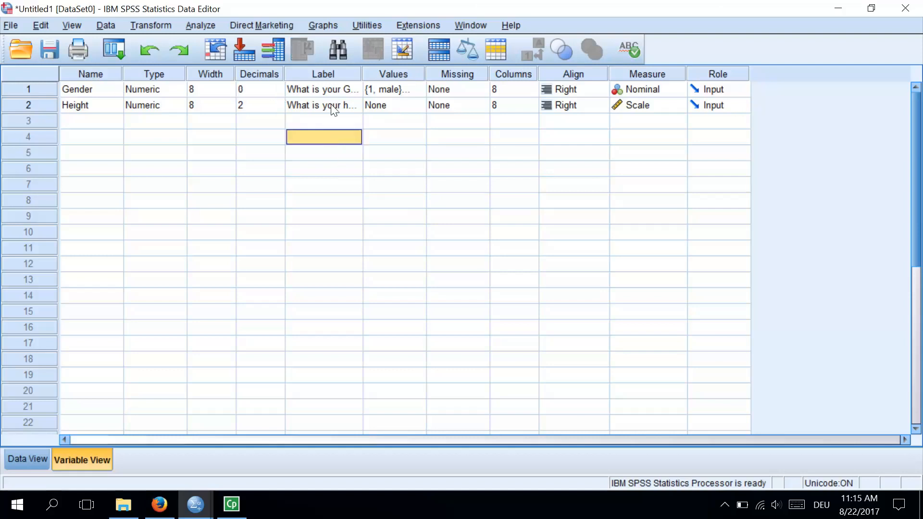
- Compare the Label attribute of both variables with their Name attribute
click(345, 74)
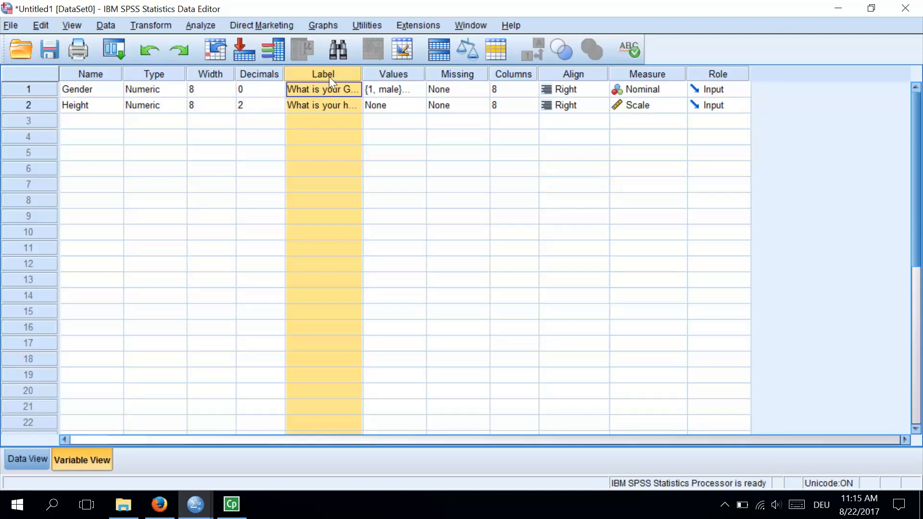
click(91, 74)
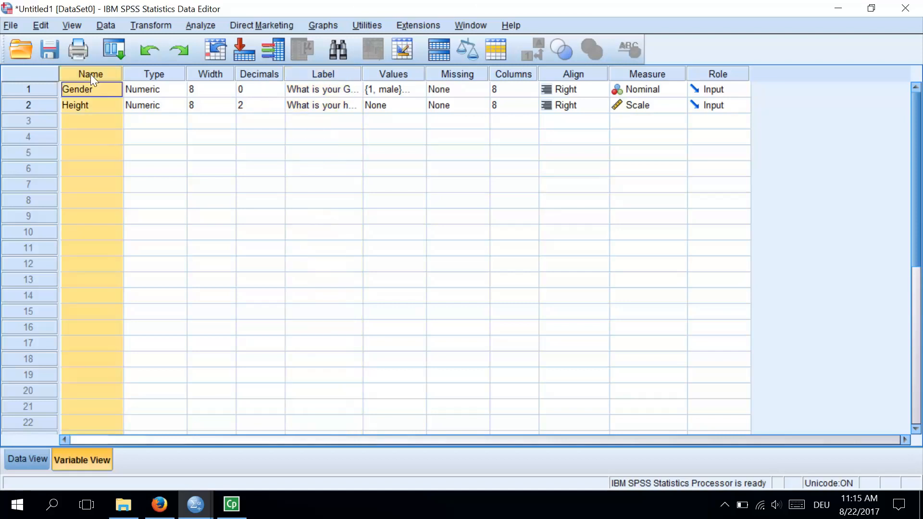
click(348, 74)
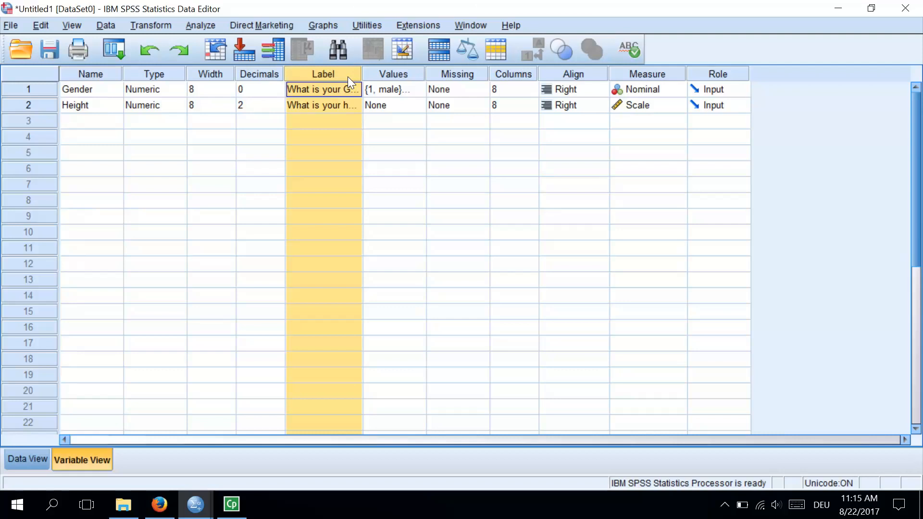
- Review the value labels defined for Gender, and examine the Missing attribute
click(415, 76)
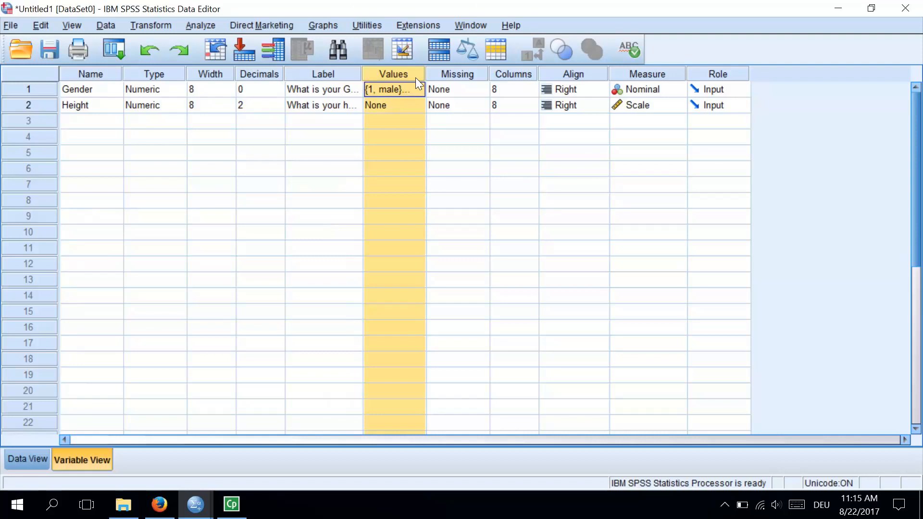
click(410, 88)
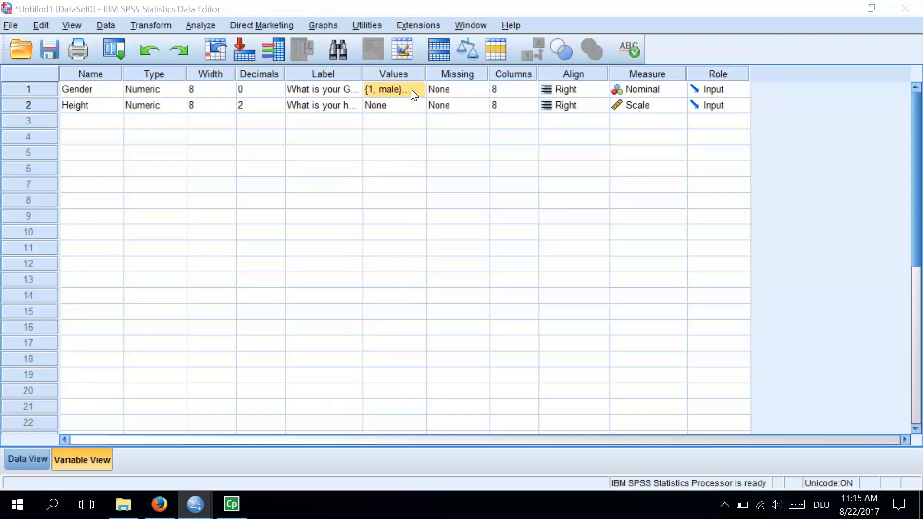
click(411, 89)
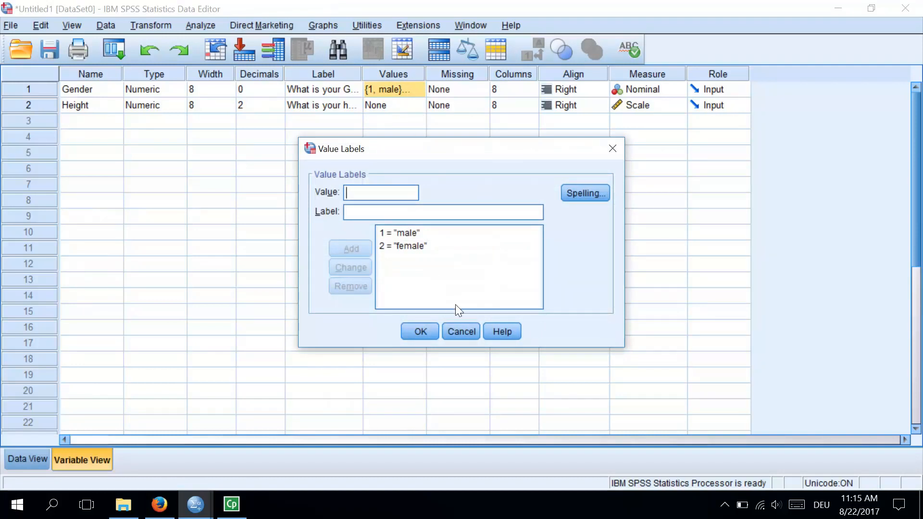
click(431, 330)
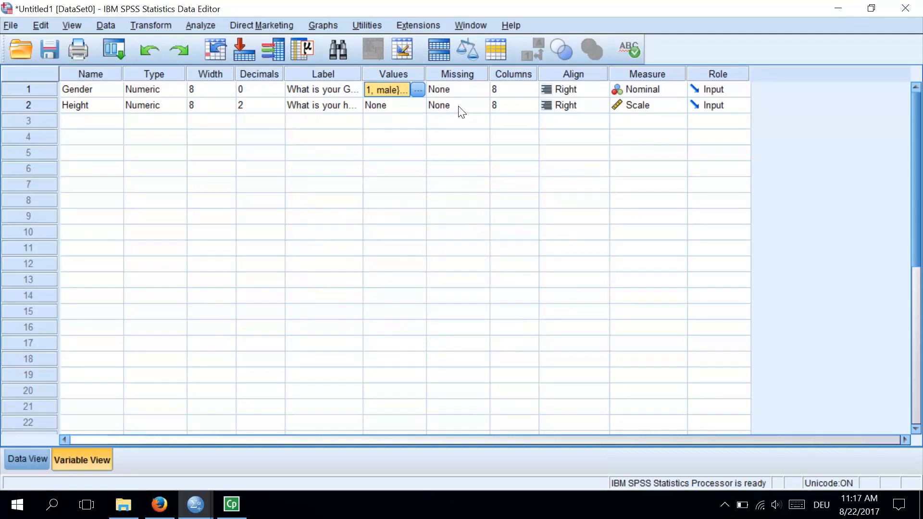
click(480, 73)
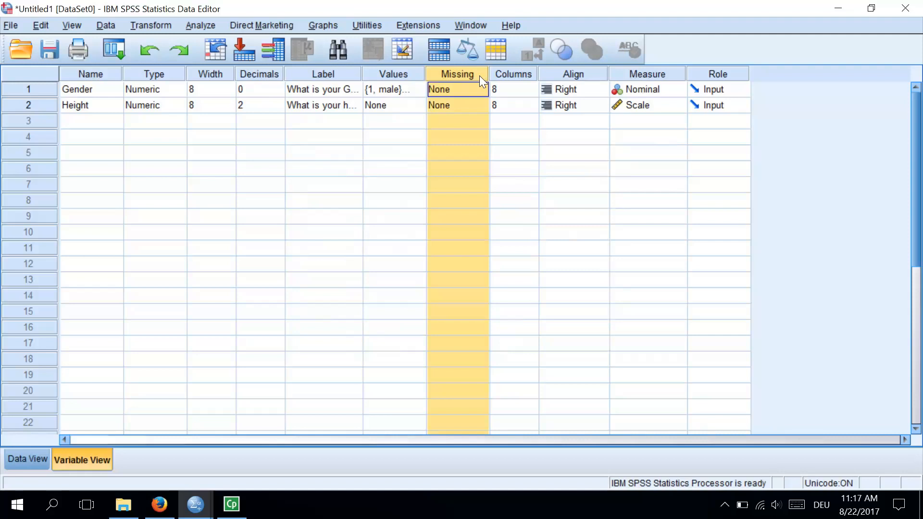
- Compare the Columns attribute with the Width attribute for both variables
click(528, 73)
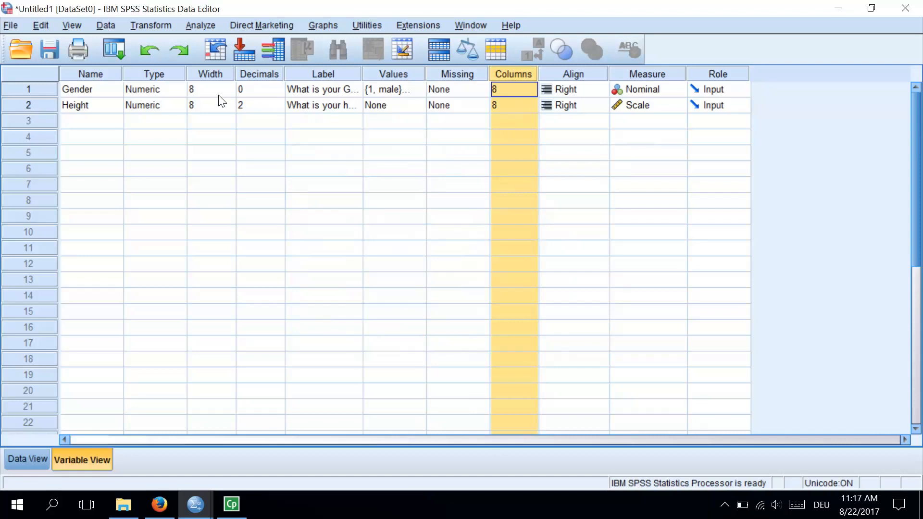
click(215, 77)
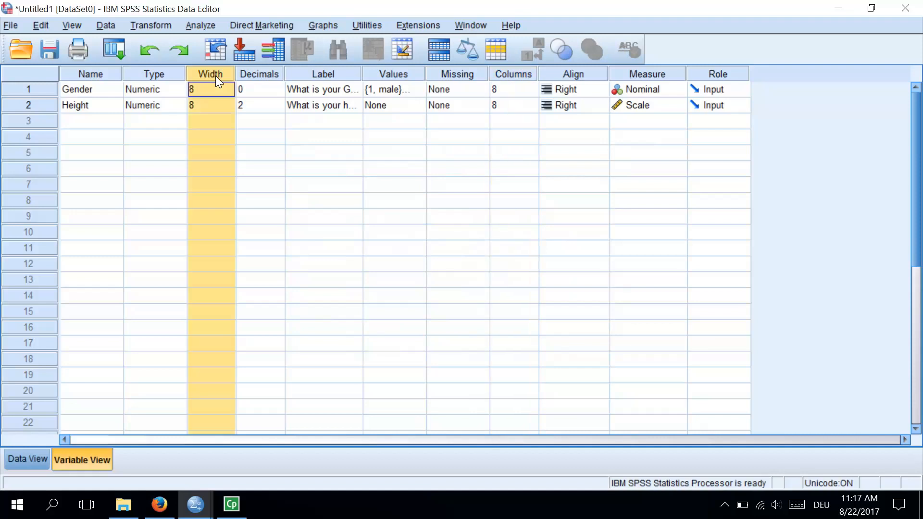
click(530, 77)
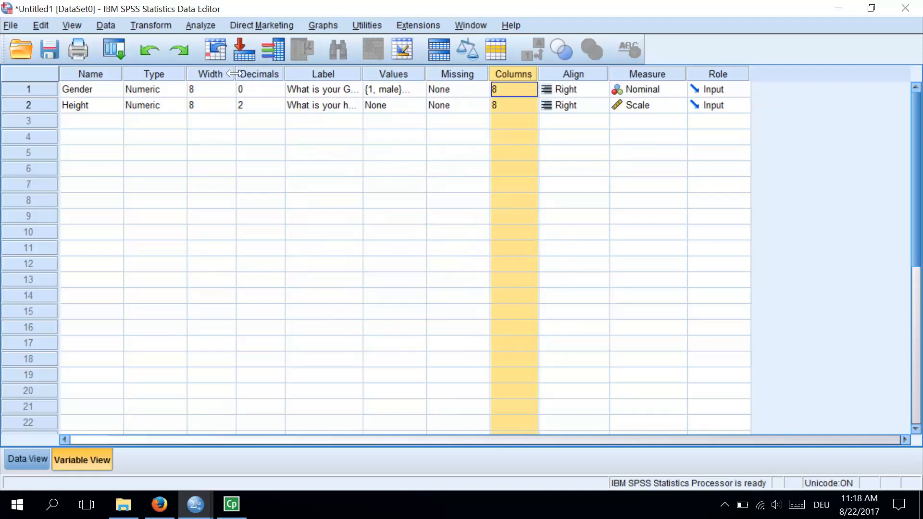
click(220, 75)
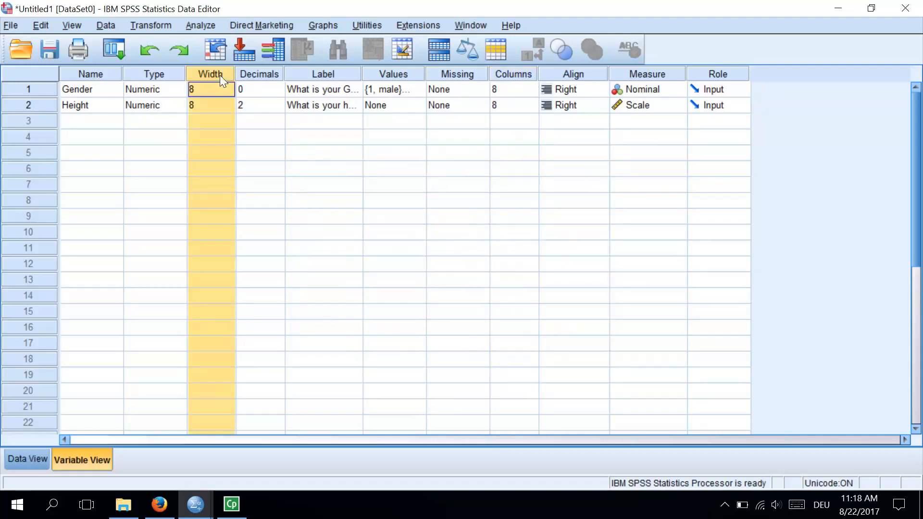
click(520, 72)
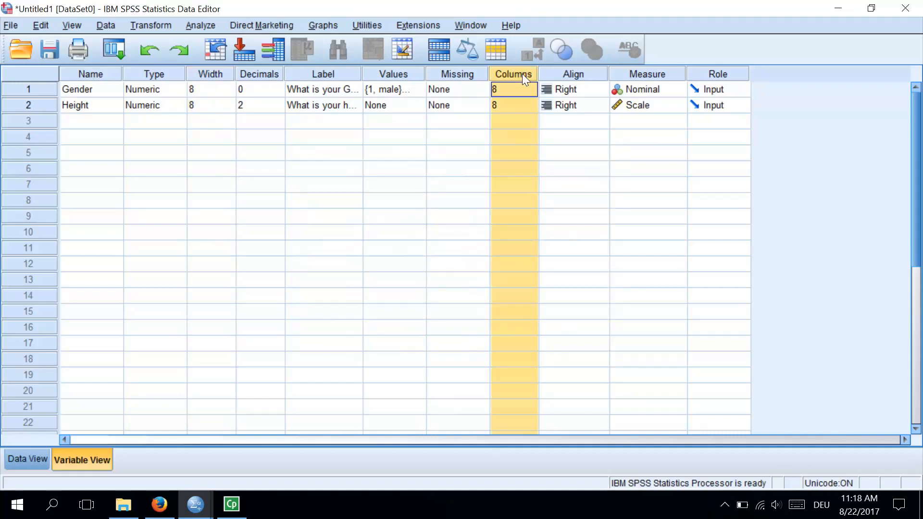
- Review the Align and Measure choices available for Gender, and examine the Role attribute
click(593, 75)
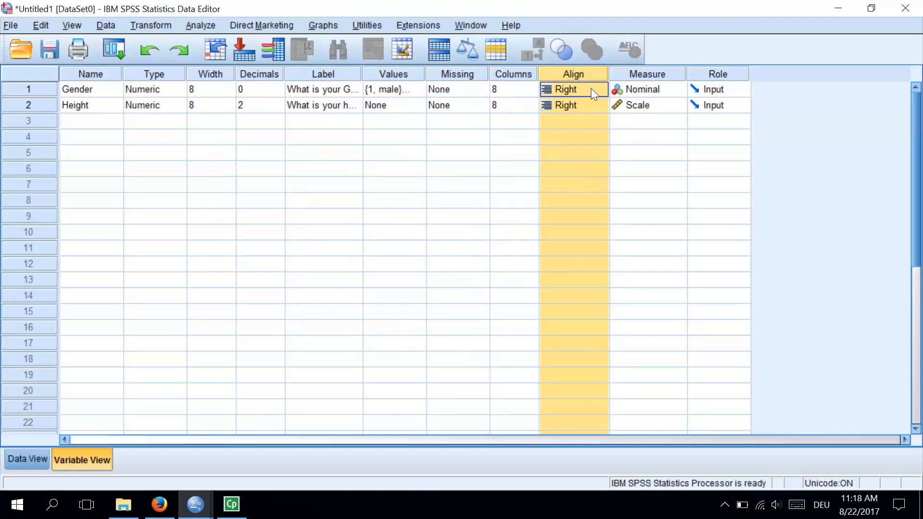
click(591, 87)
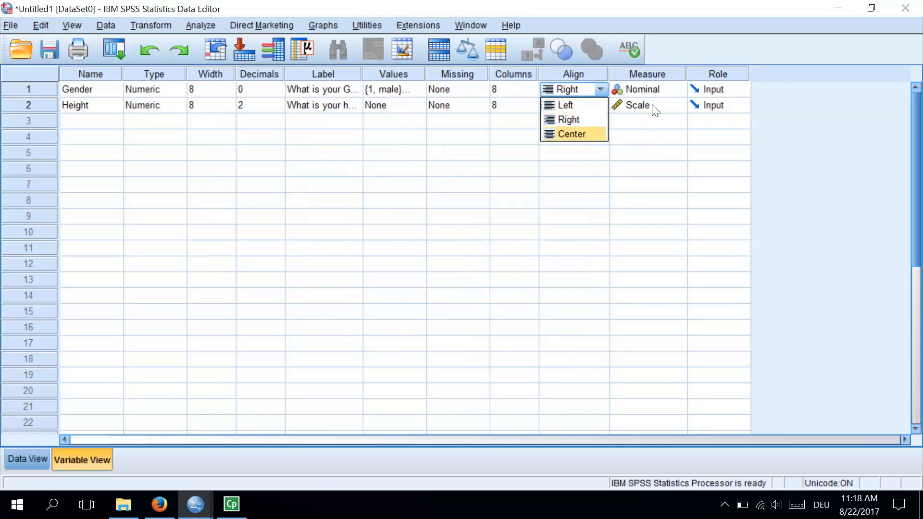
click(678, 72)
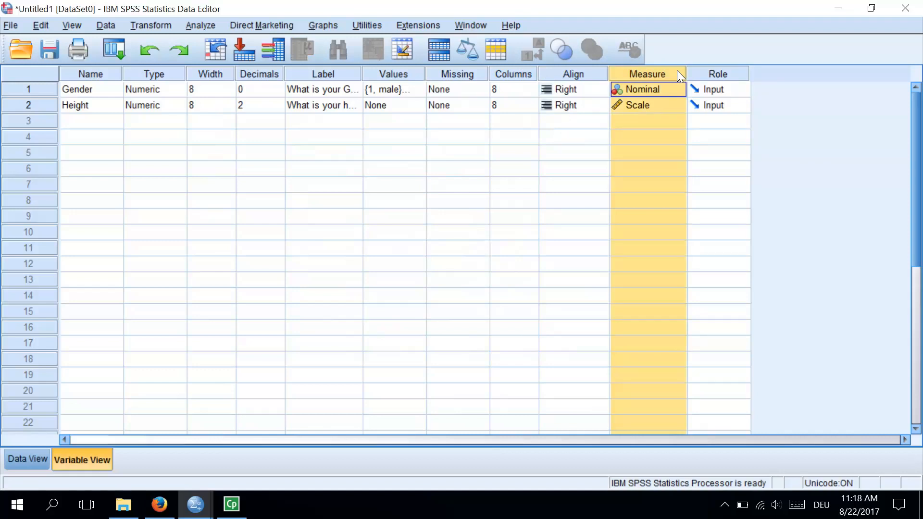
click(676, 89)
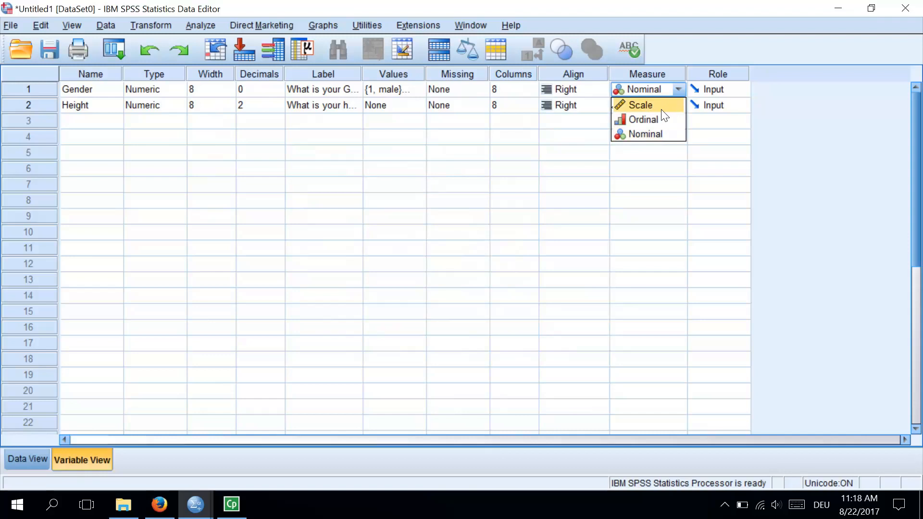
click(733, 74)
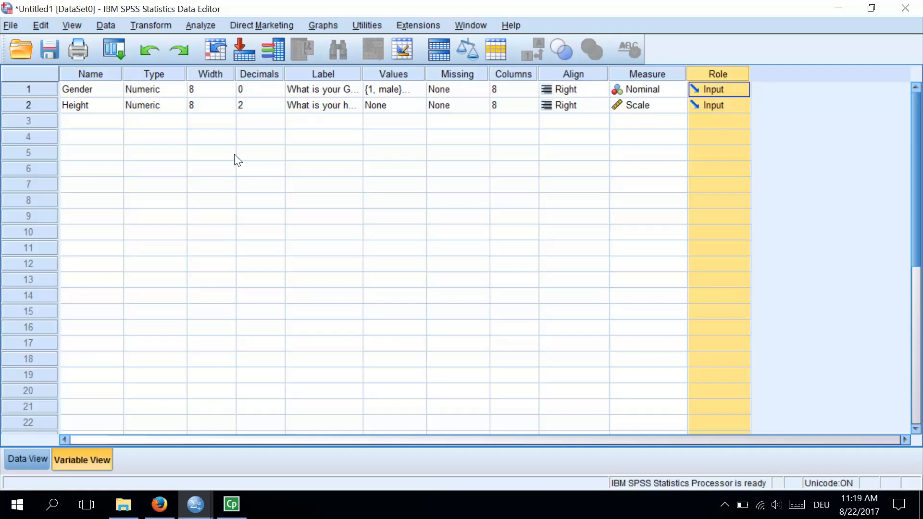
click(271, 158)
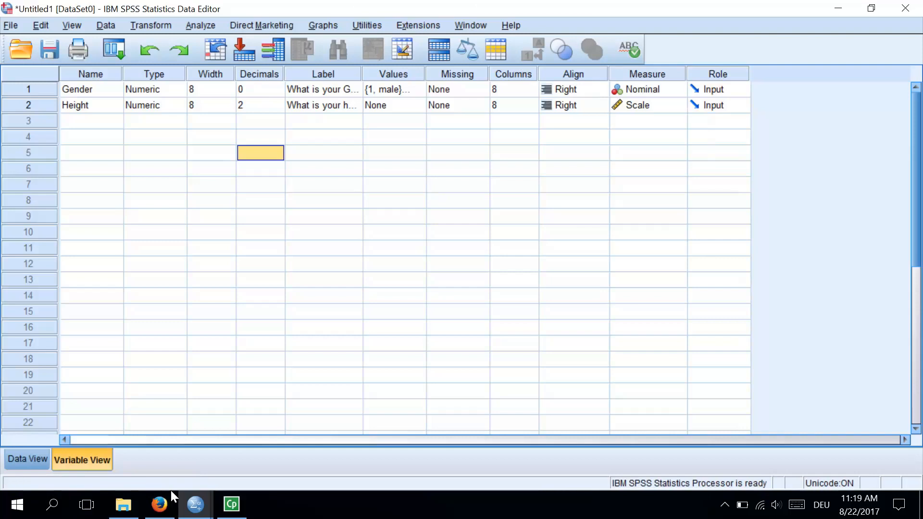
- Switch to the Output1 viewer window and examine the full command text in the log
mouse_move(202, 509)
click(121, 457)
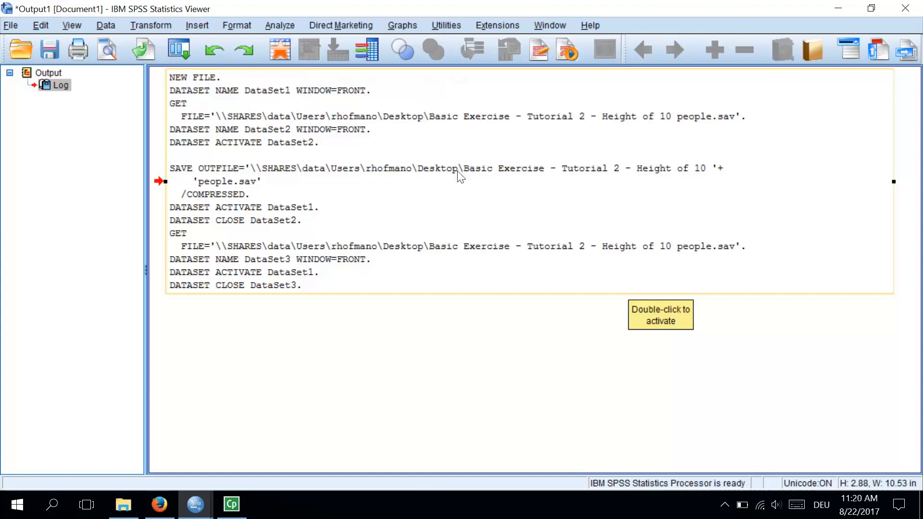
double_click(462, 204)
click(307, 273)
drag(307, 273, 168, 59)
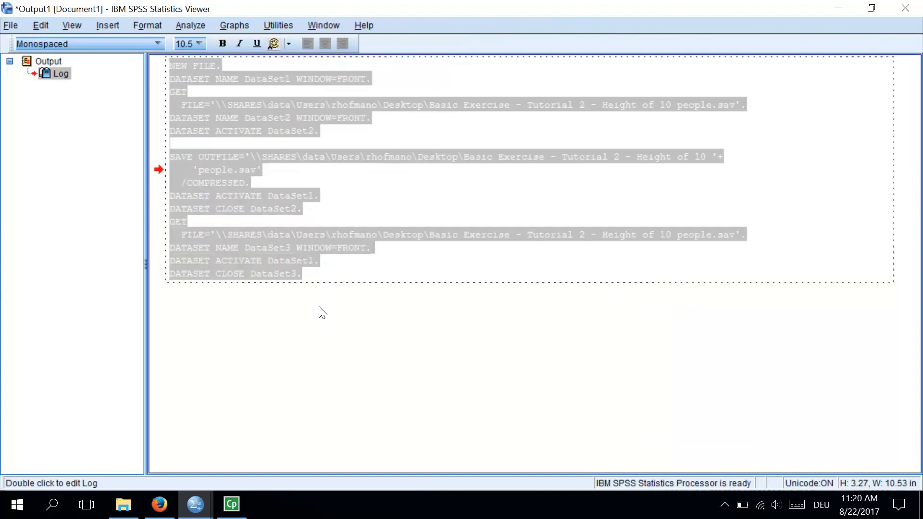
click(387, 343)
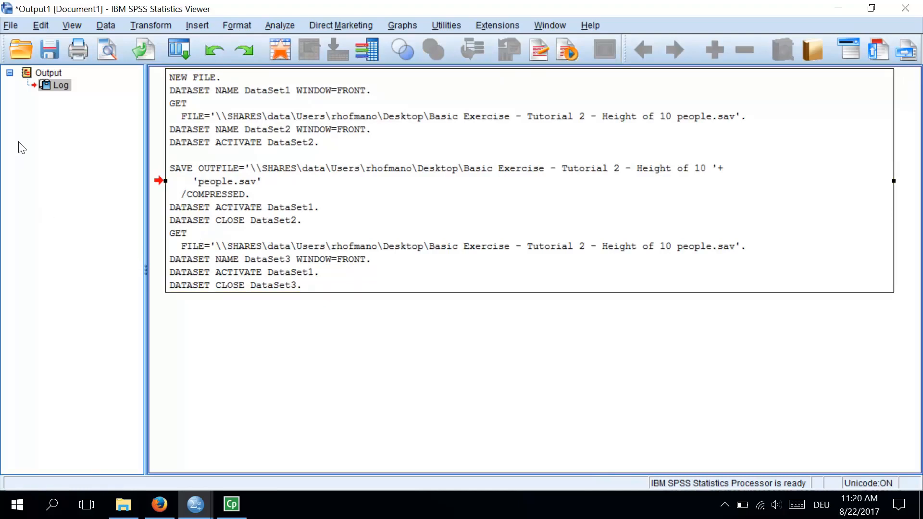
- Examine the output outline by selecting the Output and Log entries in turn, and clear the selection
click(42, 72)
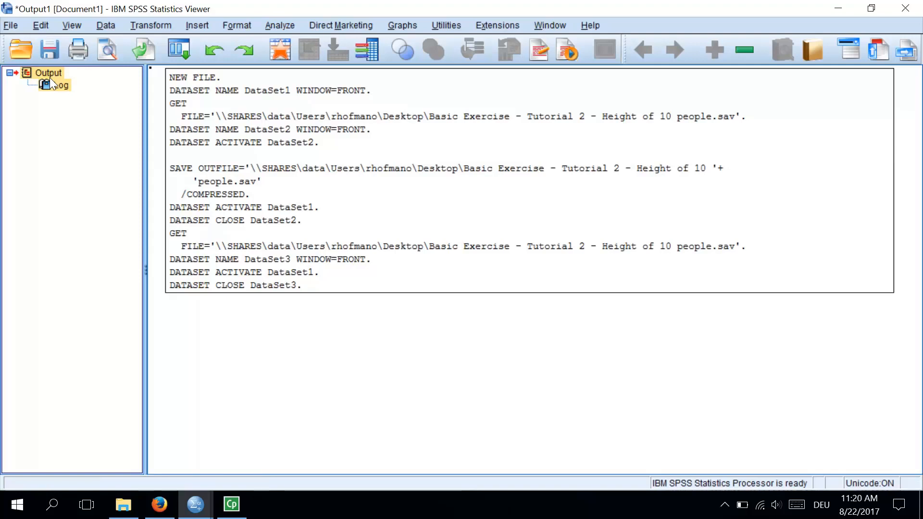
click(48, 85)
click(51, 71)
click(60, 86)
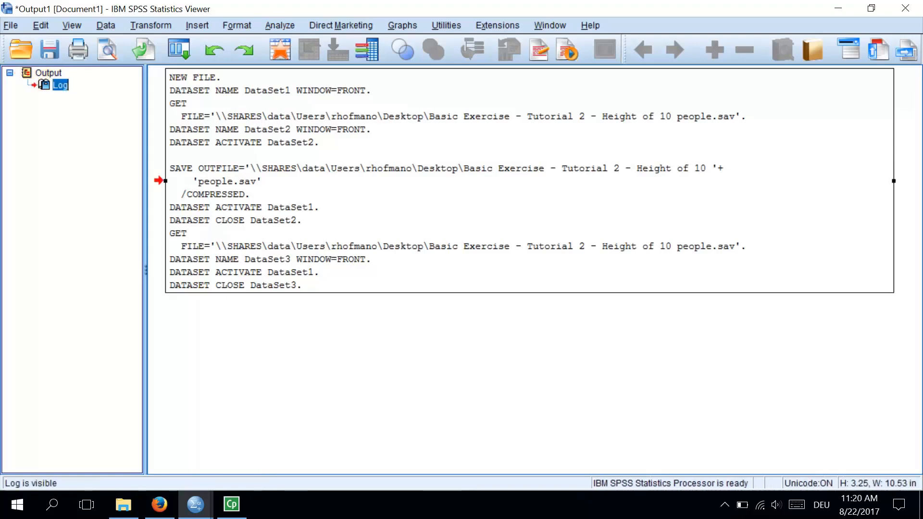
click(63, 117)
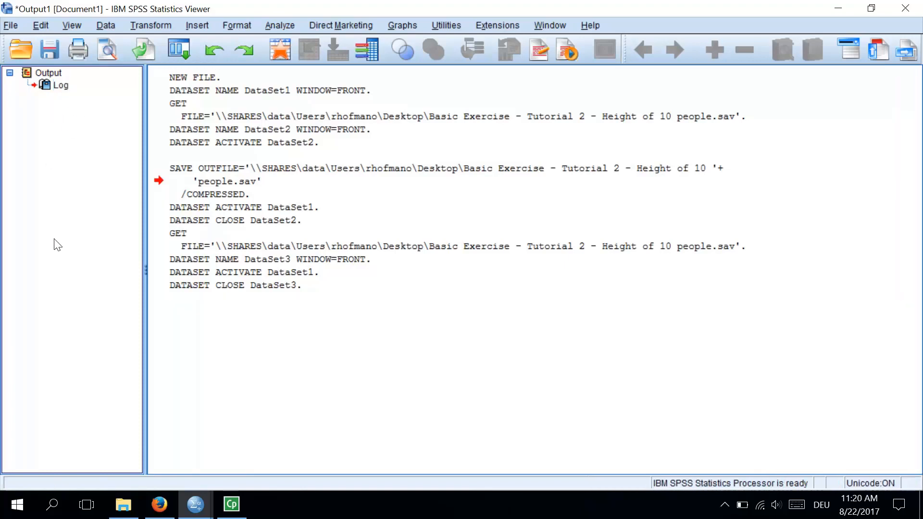